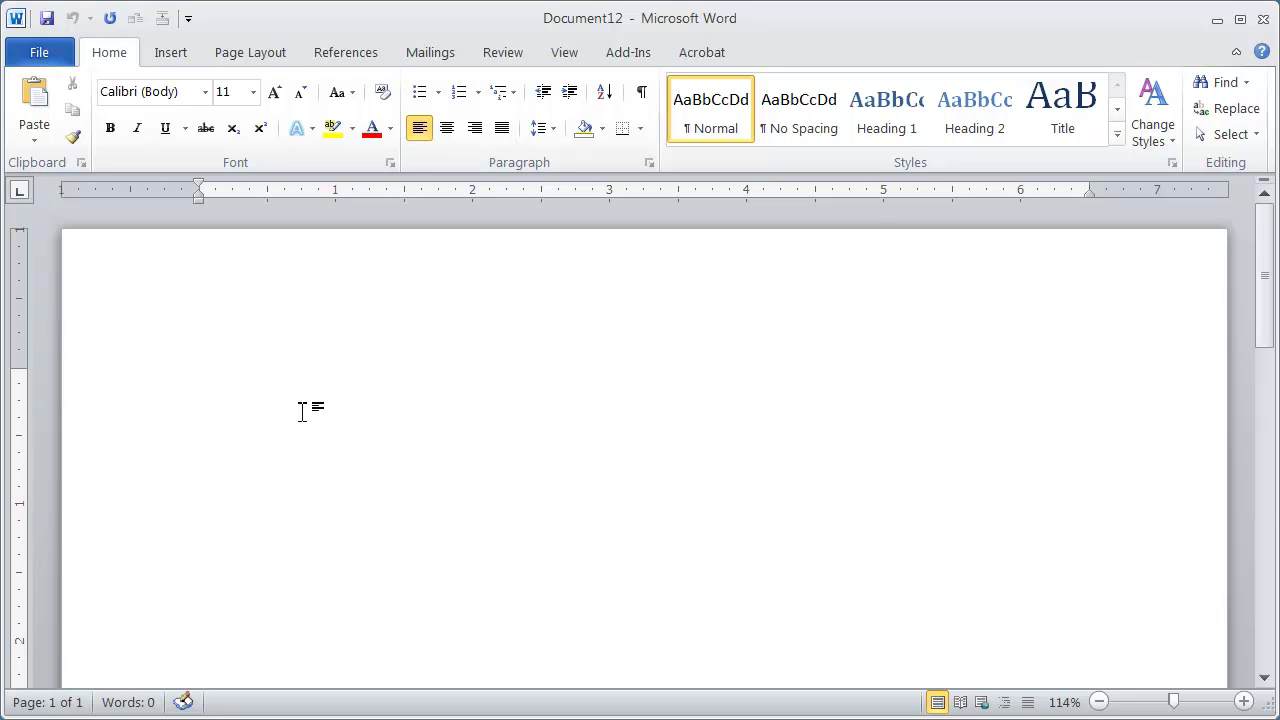
Open the Envelopes and Labels dialog with its label settings for the blank document.
left_click(427, 56)
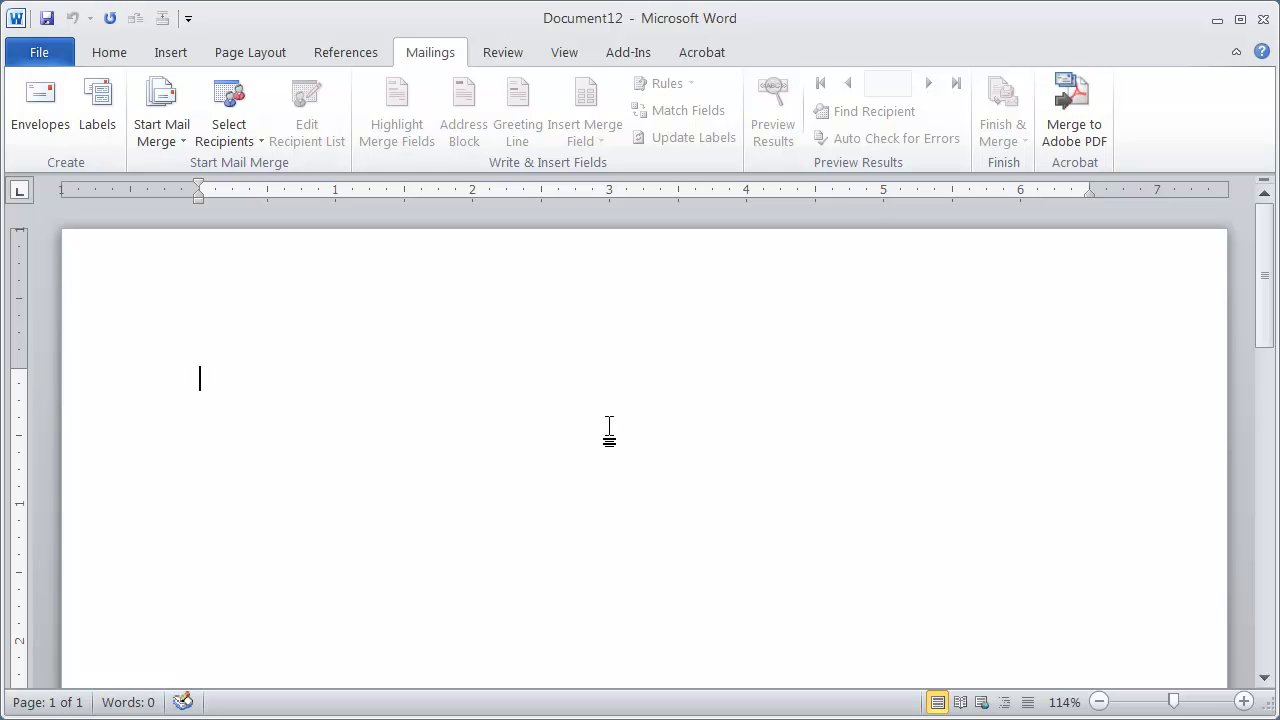
left_click(161, 102)
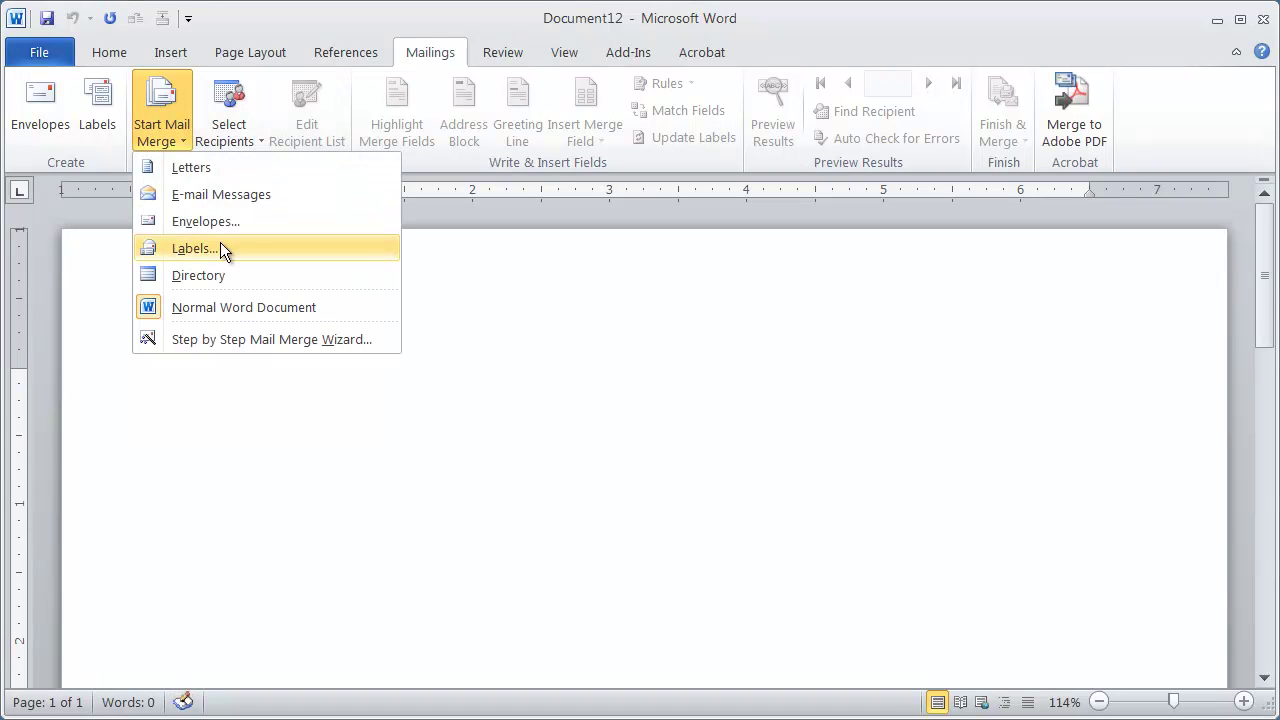
left_click(166, 102)
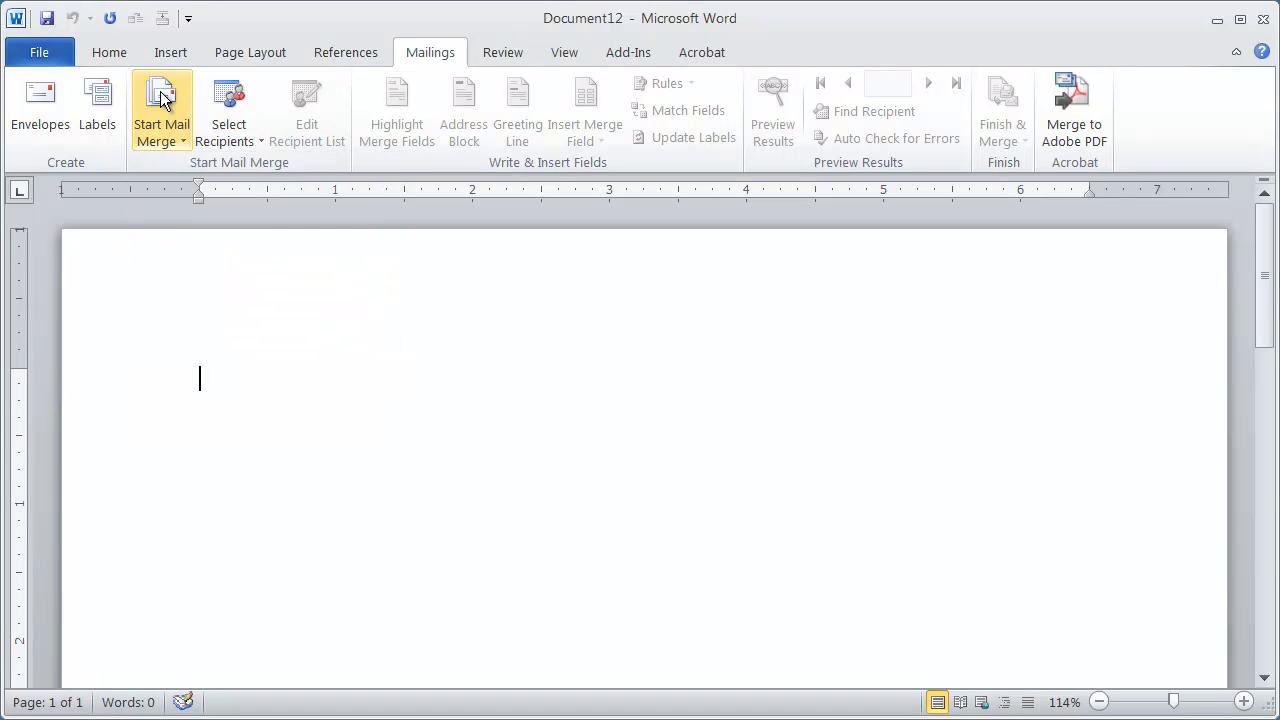
left_click(100, 110)
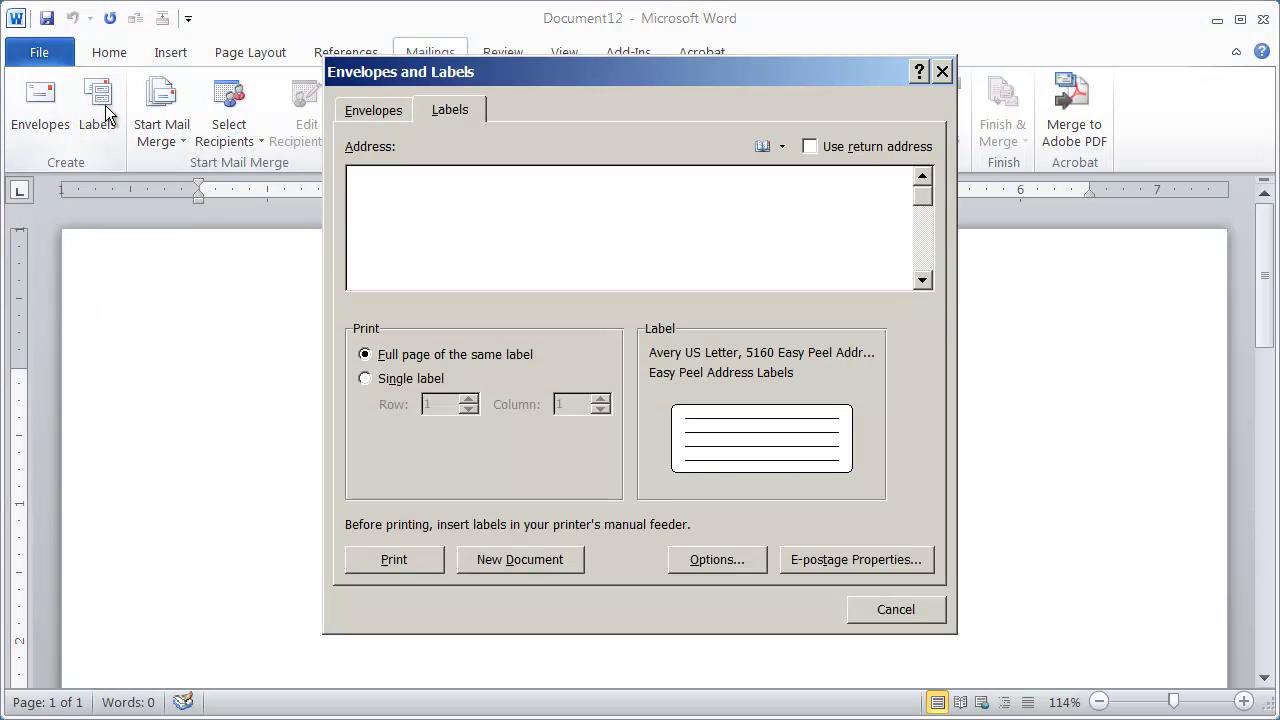
left_click_drag(566, 57, 524, 94)
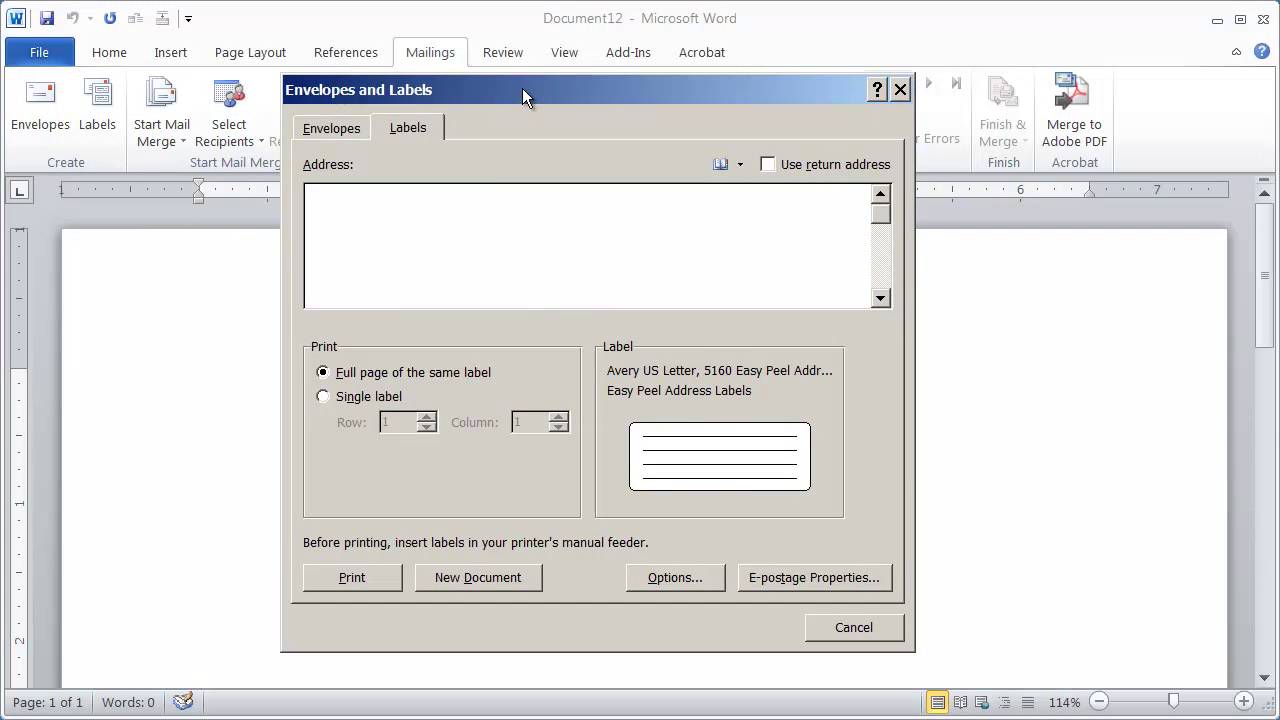
Enter the recipient's full name and three-line postal address as the label address.
left_click(398, 213)
type("John Smith ")
type("1234 Main ")
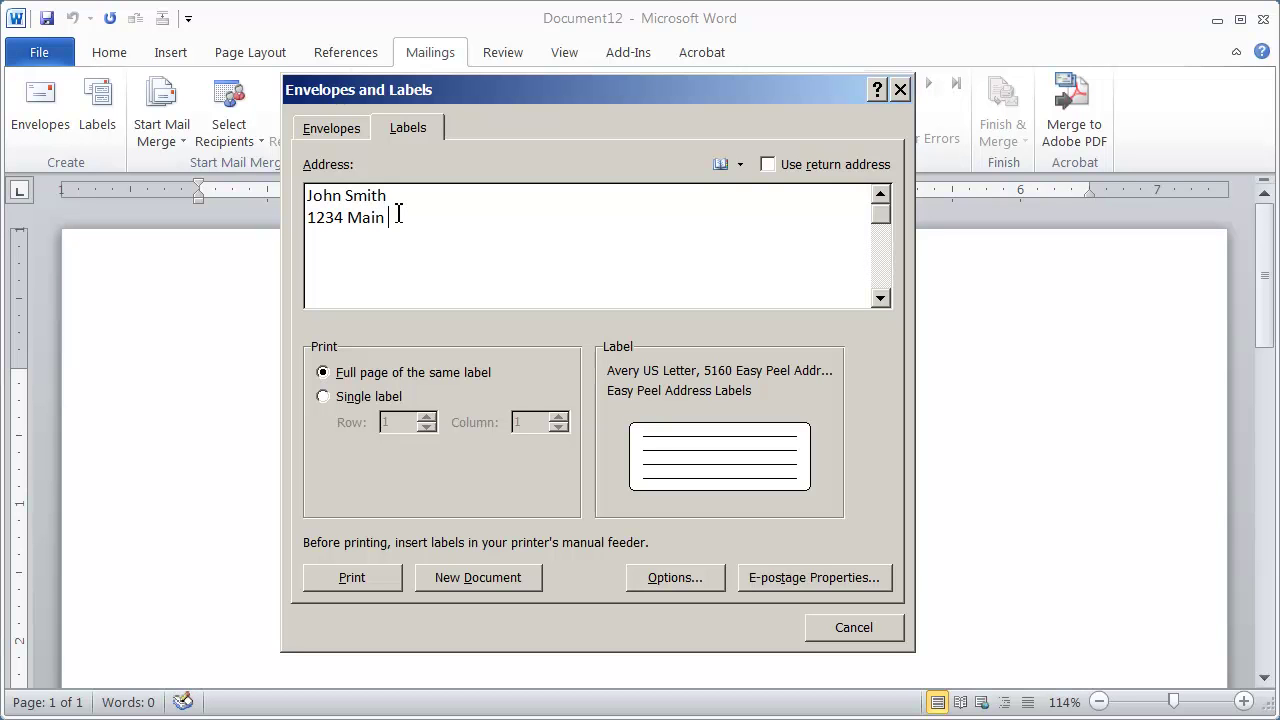
type("Street ")
type("Fullerton, CA")
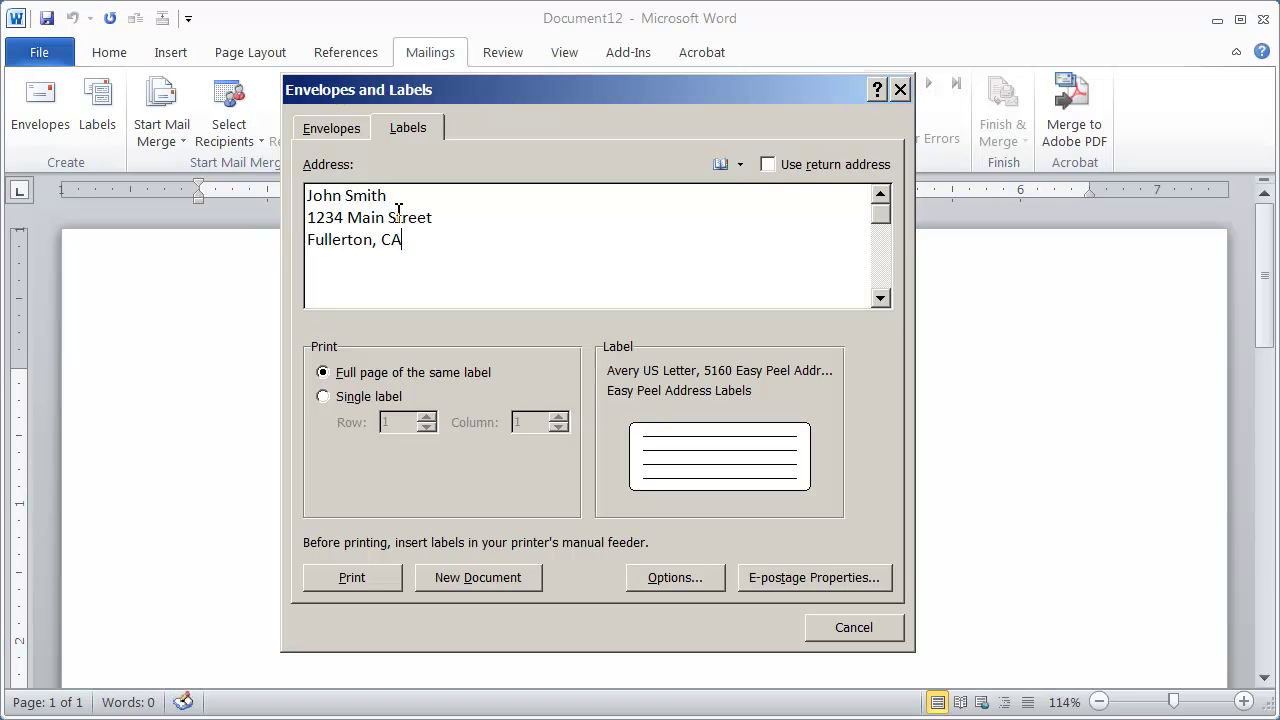
type(" 92841")
Try the single label print option and accept Avery US Letter 5160 Easy Peel Address Labels as the label product.
left_click(406, 372)
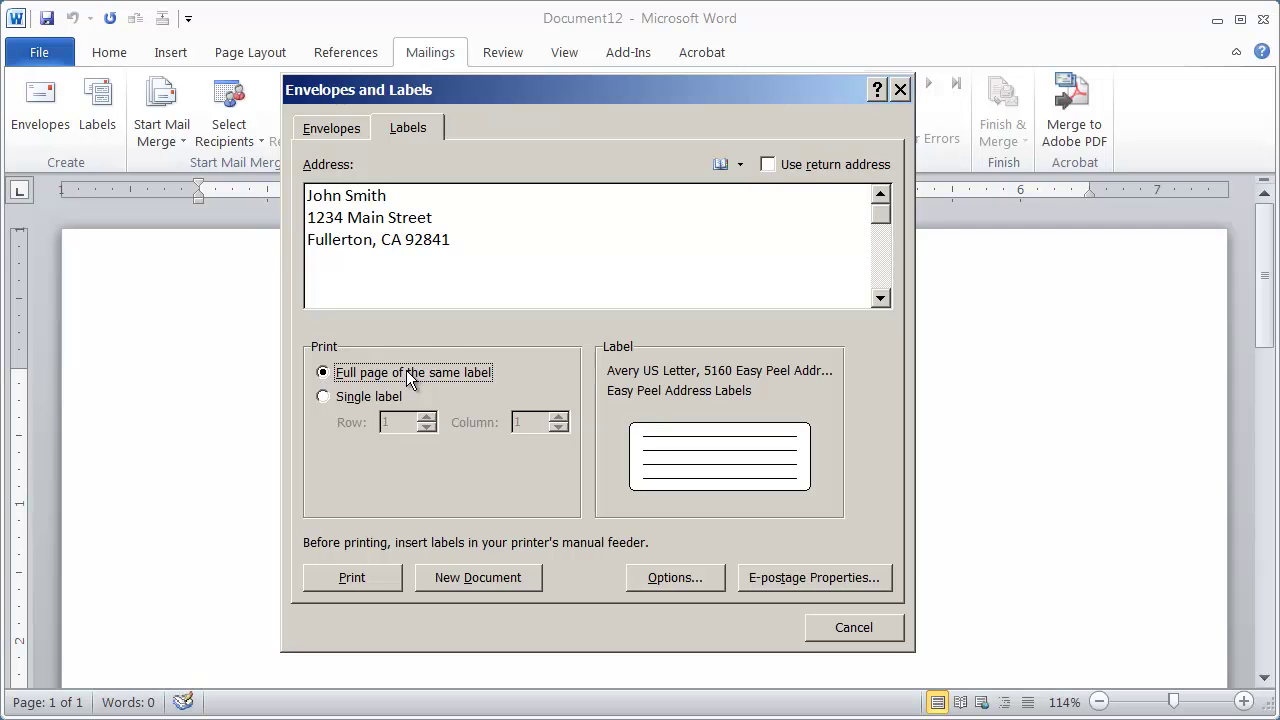
left_click(345, 396)
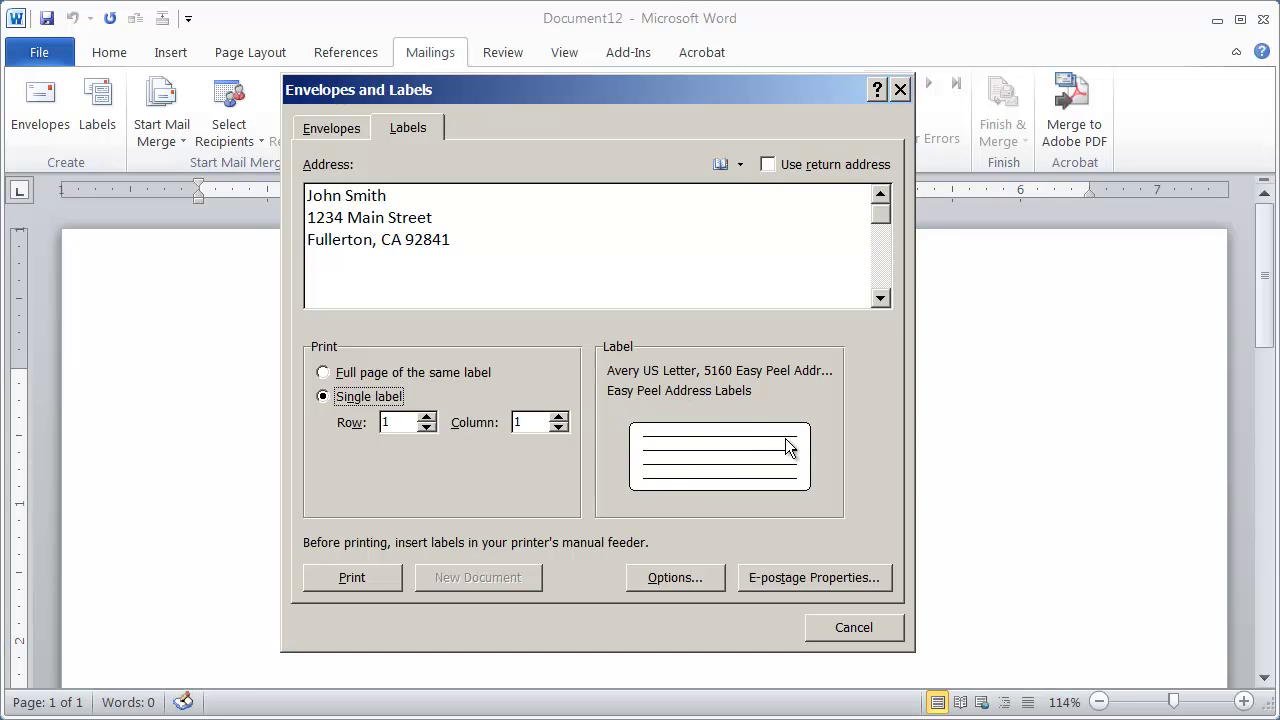
left_click(717, 444)
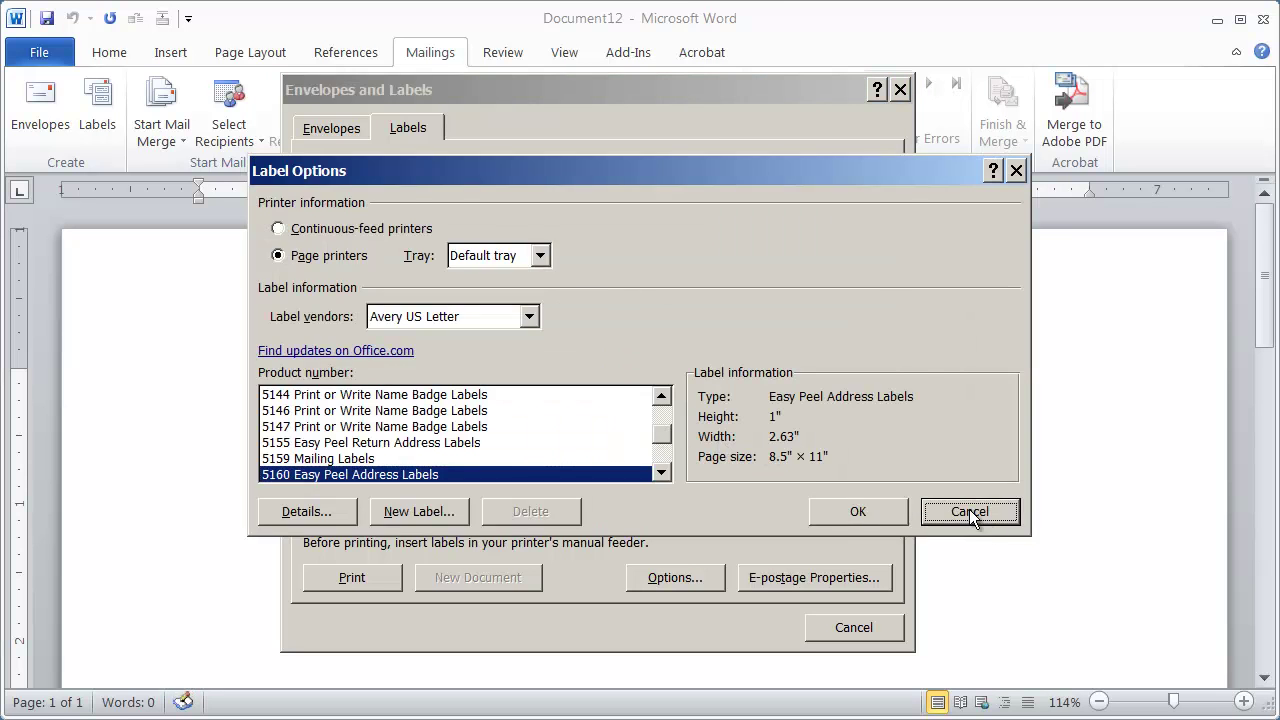
left_click(969, 512)
left_click(732, 449)
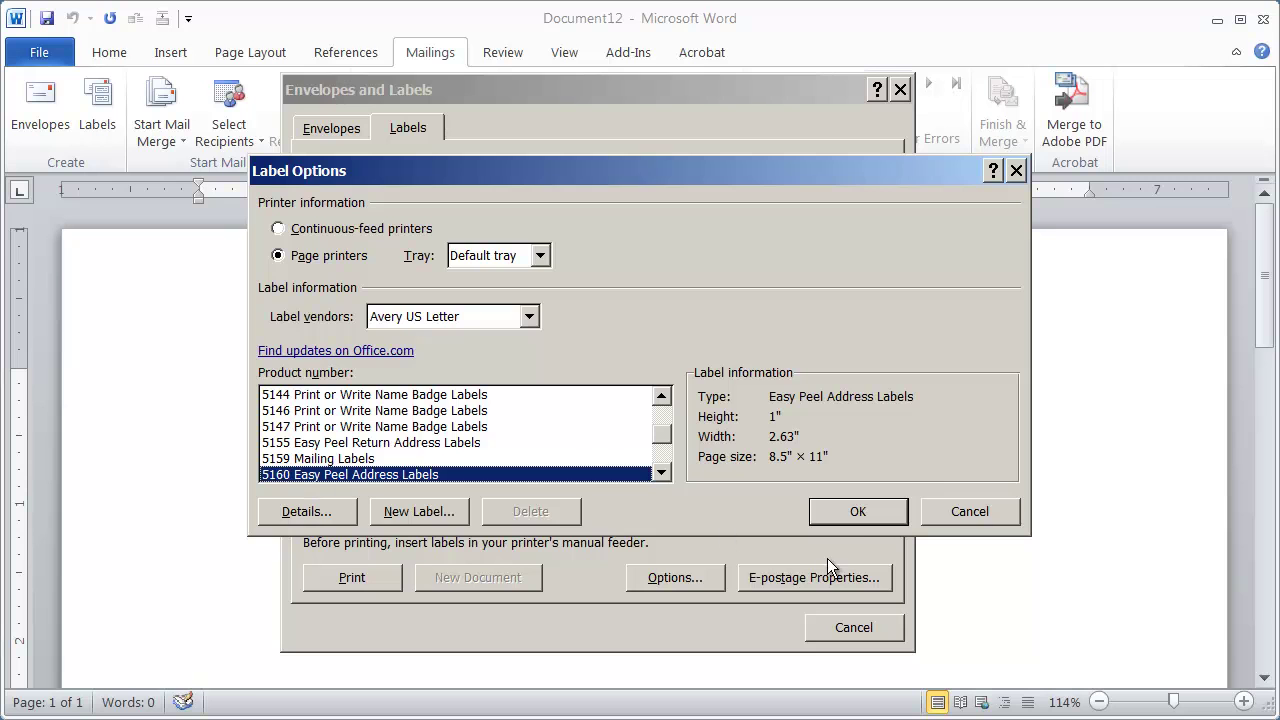
left_click(858, 512)
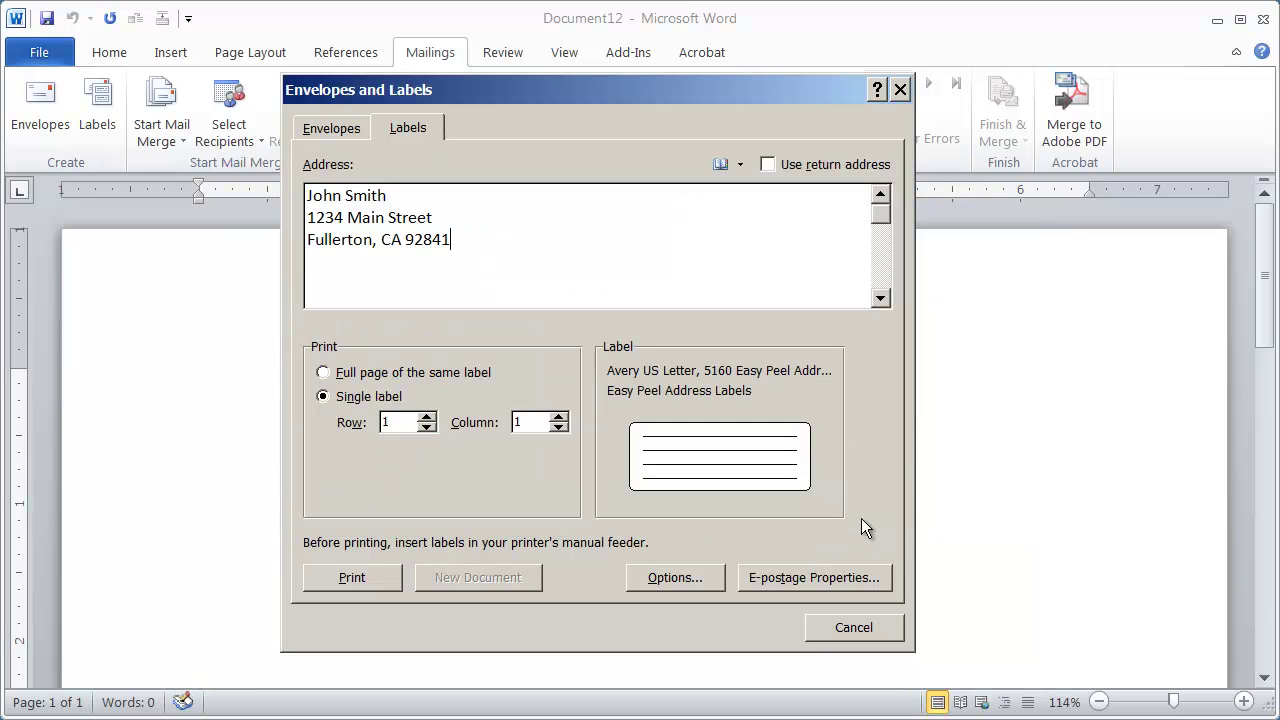
Generate a new document containing a full page of the same label.
left_click(418, 372)
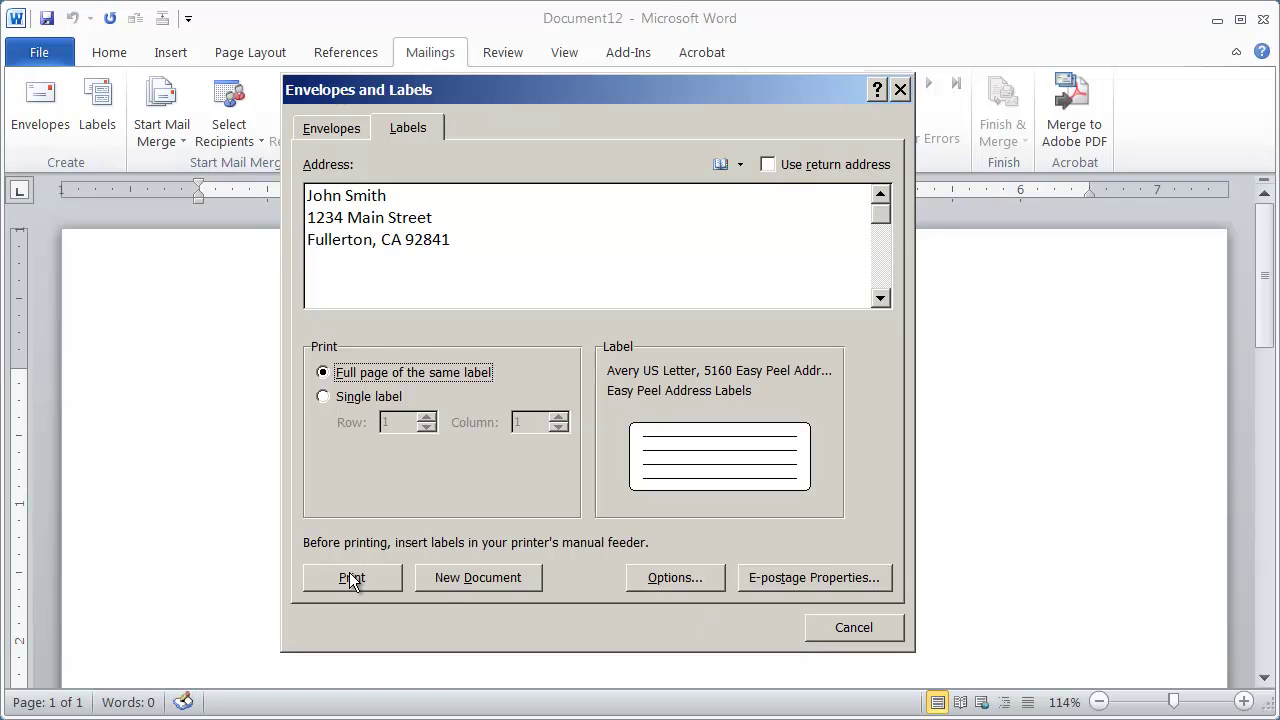
left_click(478, 578)
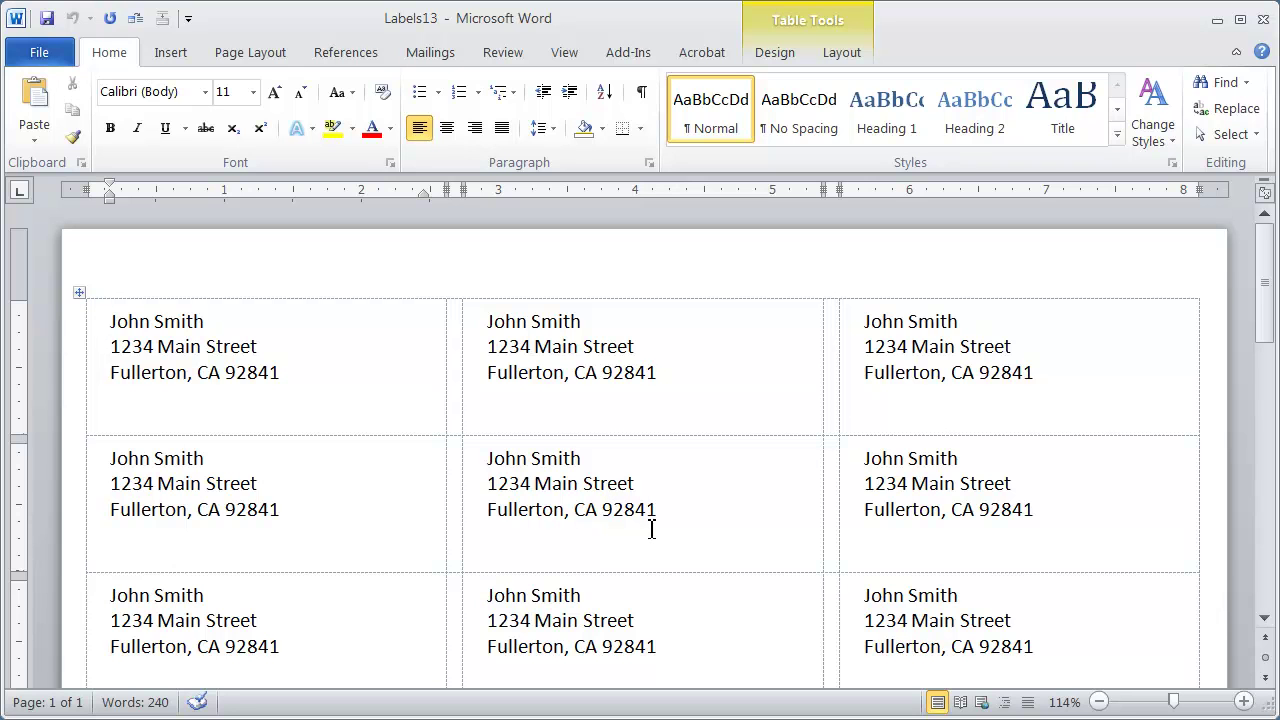
Close the generated label sheet document without saving it.
left_click(44, 55)
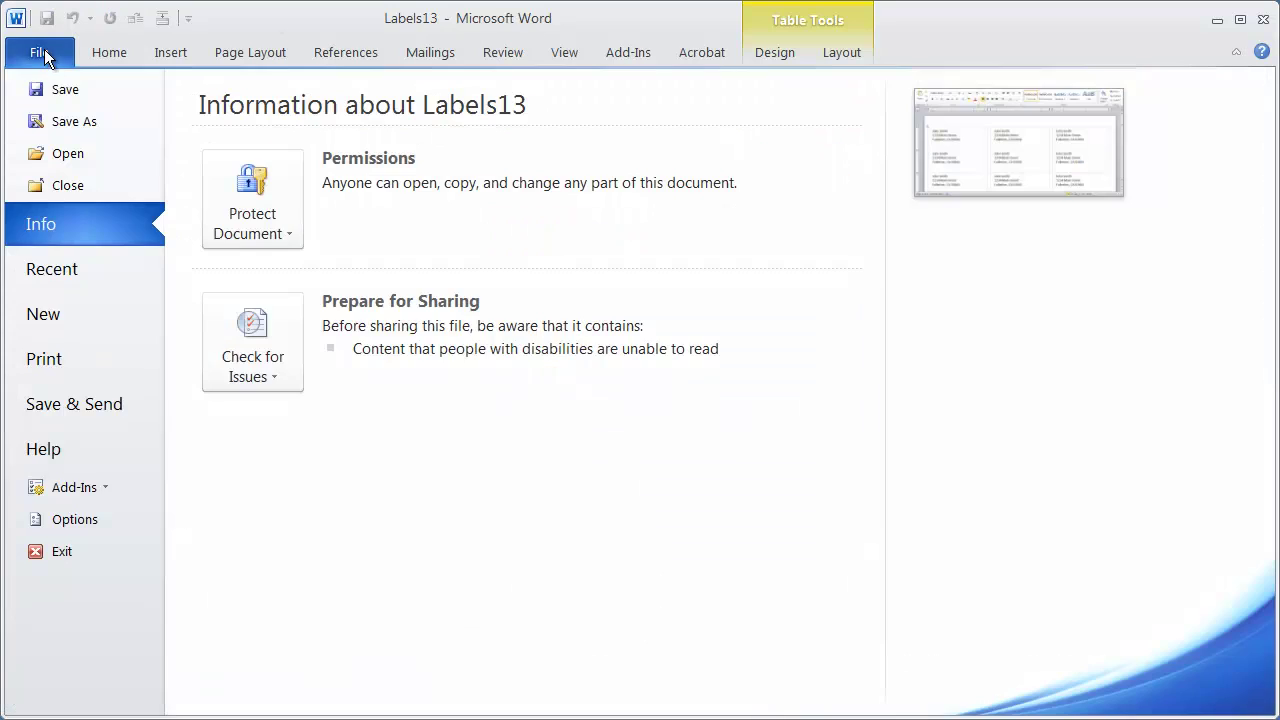
left_click(90, 186)
left_click(660, 490)
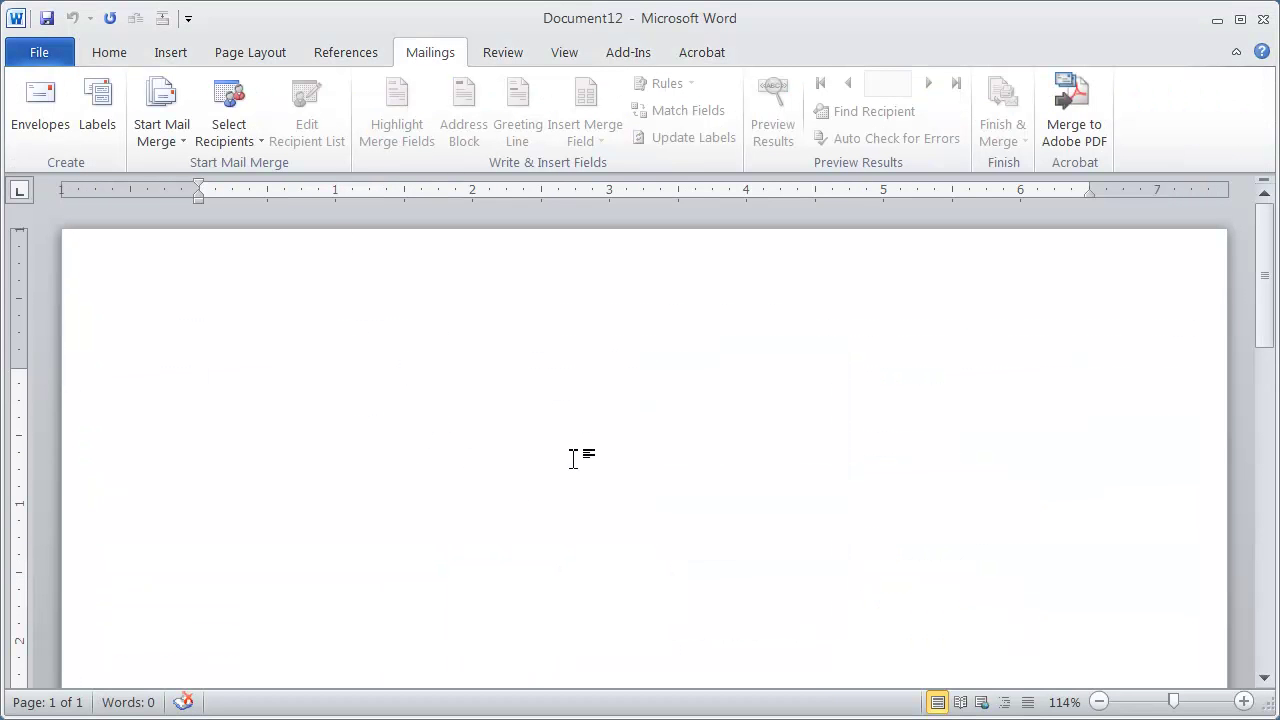
Reopen the label settings and enter the recipient's full name, street, city, state and ZIP code on three lines.
left_click(87, 108)
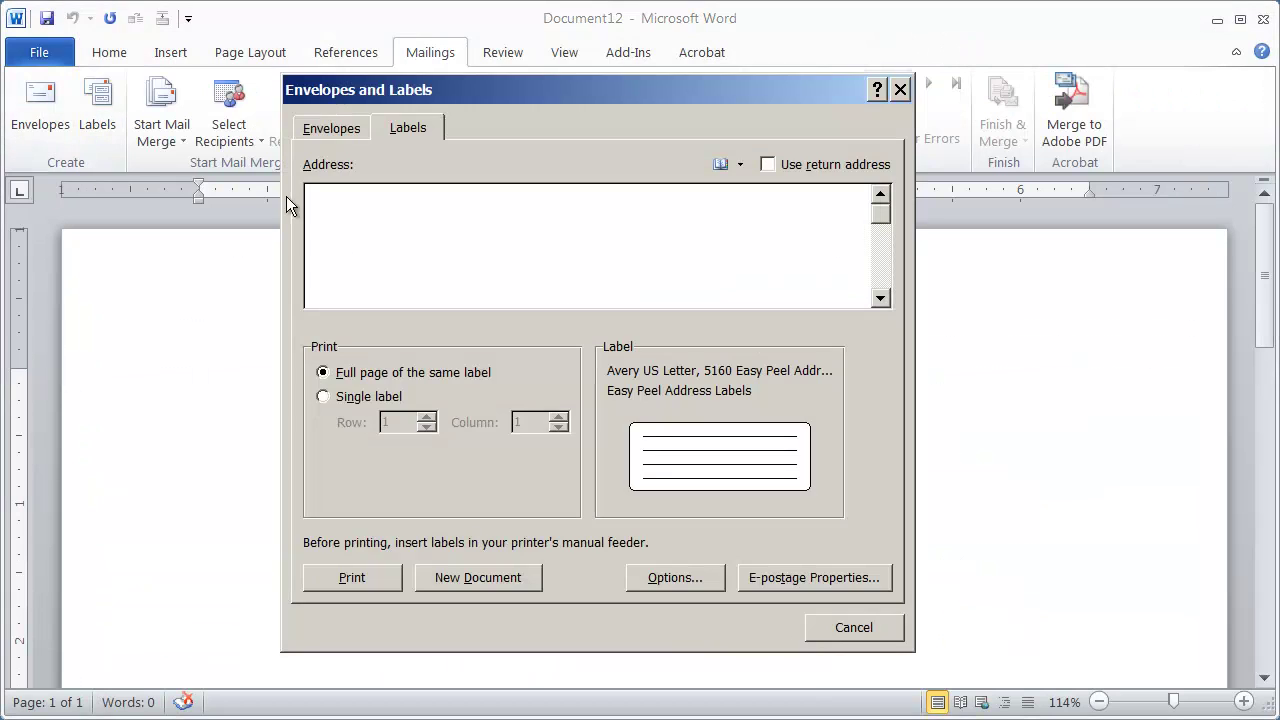
type("JOh")
key("BackSpace")
key("BackSpace")
type("ohn Smith")
key("Return")
type("1234 Fullerton, C")
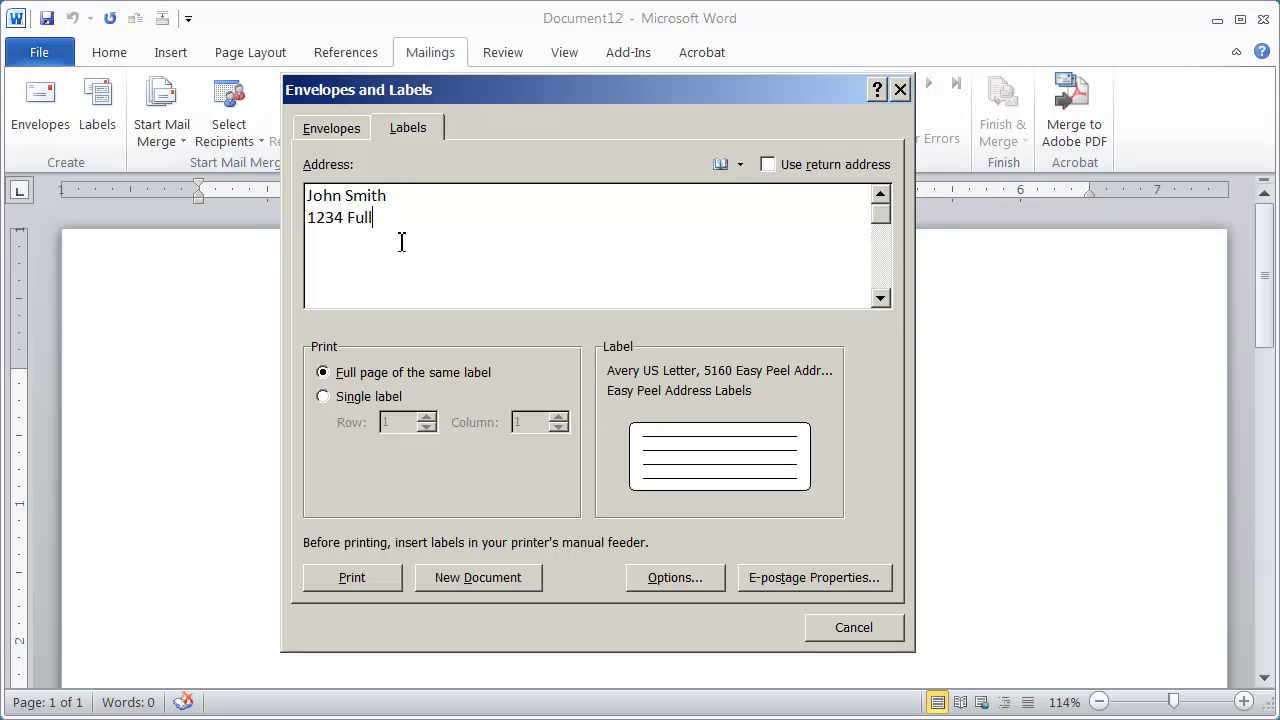
key("BackSpace")
key("BackSpace")
key("BackSpace")
type("Rd")
key("shift+Tab")
key("shift+Tab")
left_click(545, 235)
type("La Habra, CA 90631")
Set the printout to a single label at row 3, column 2.
left_click(398, 398)
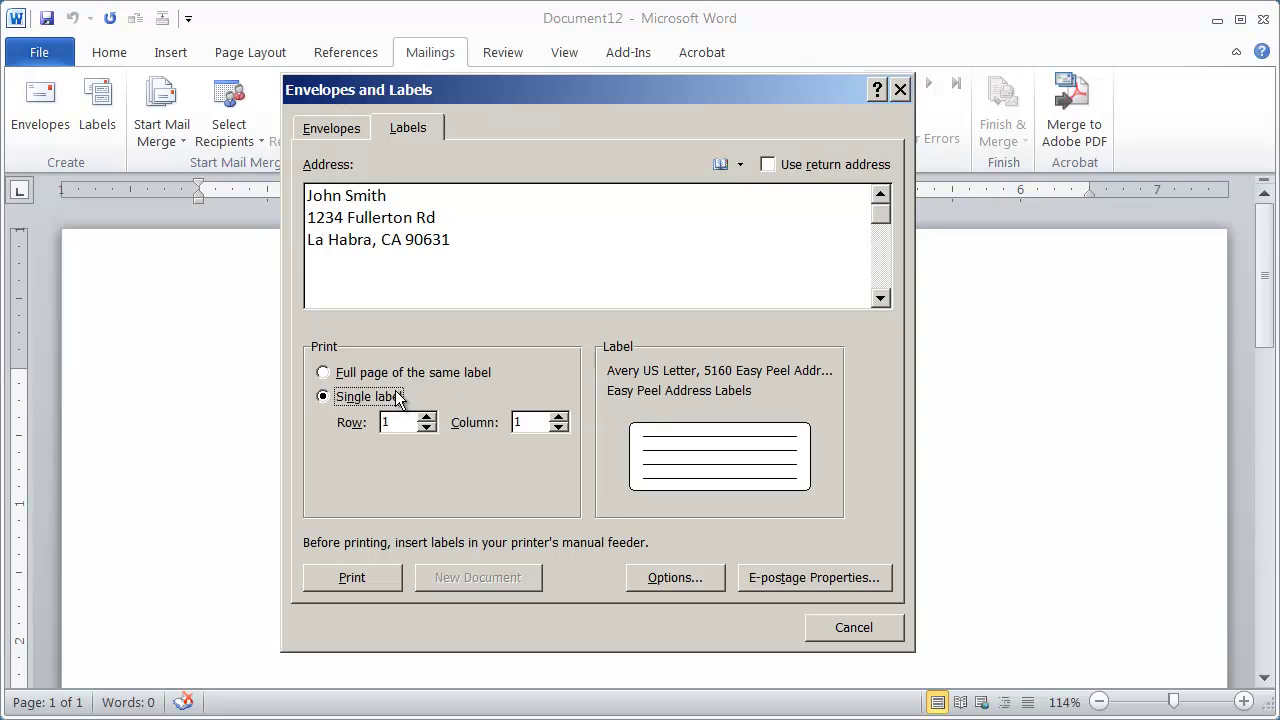
left_click(427, 417)
left_click(427, 418)
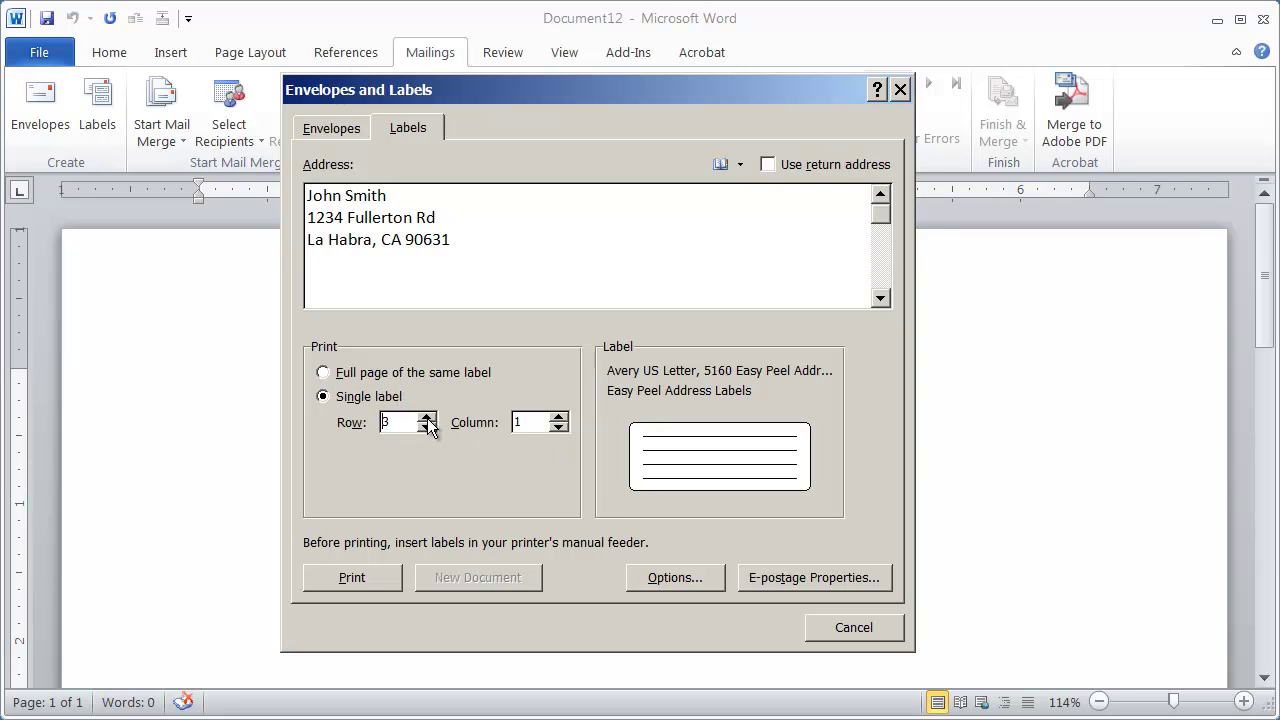
left_click(559, 418)
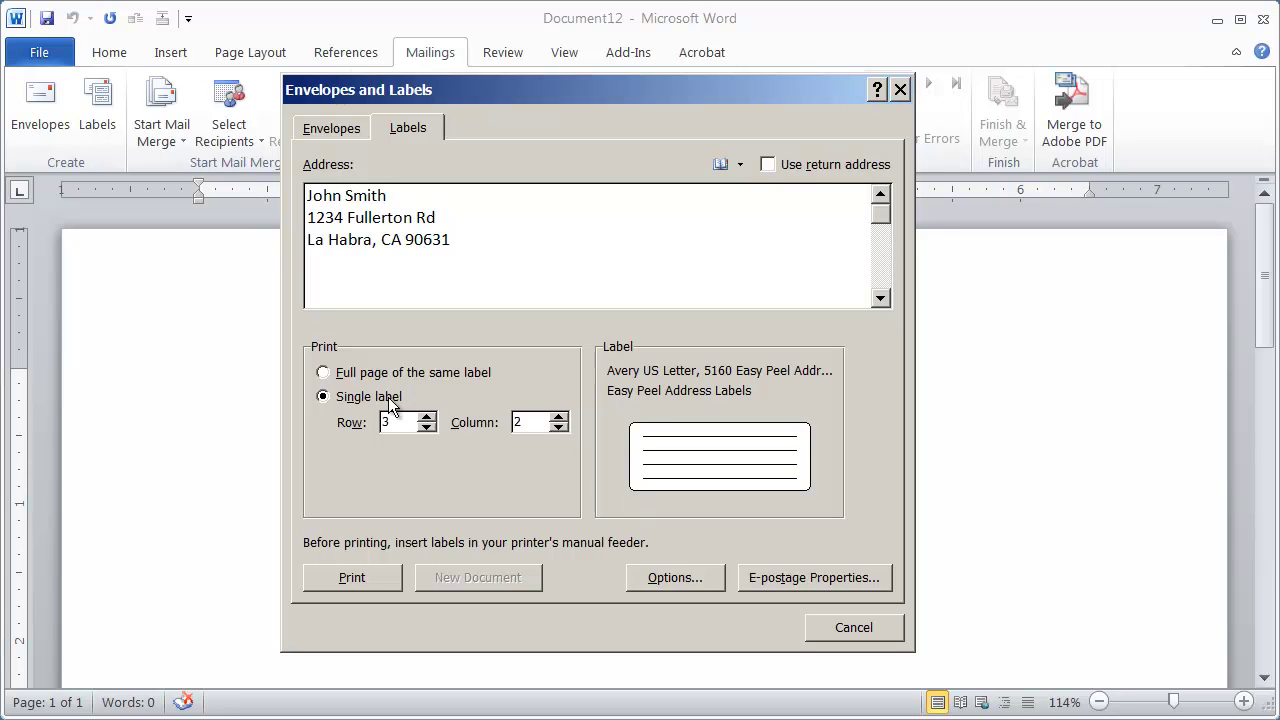